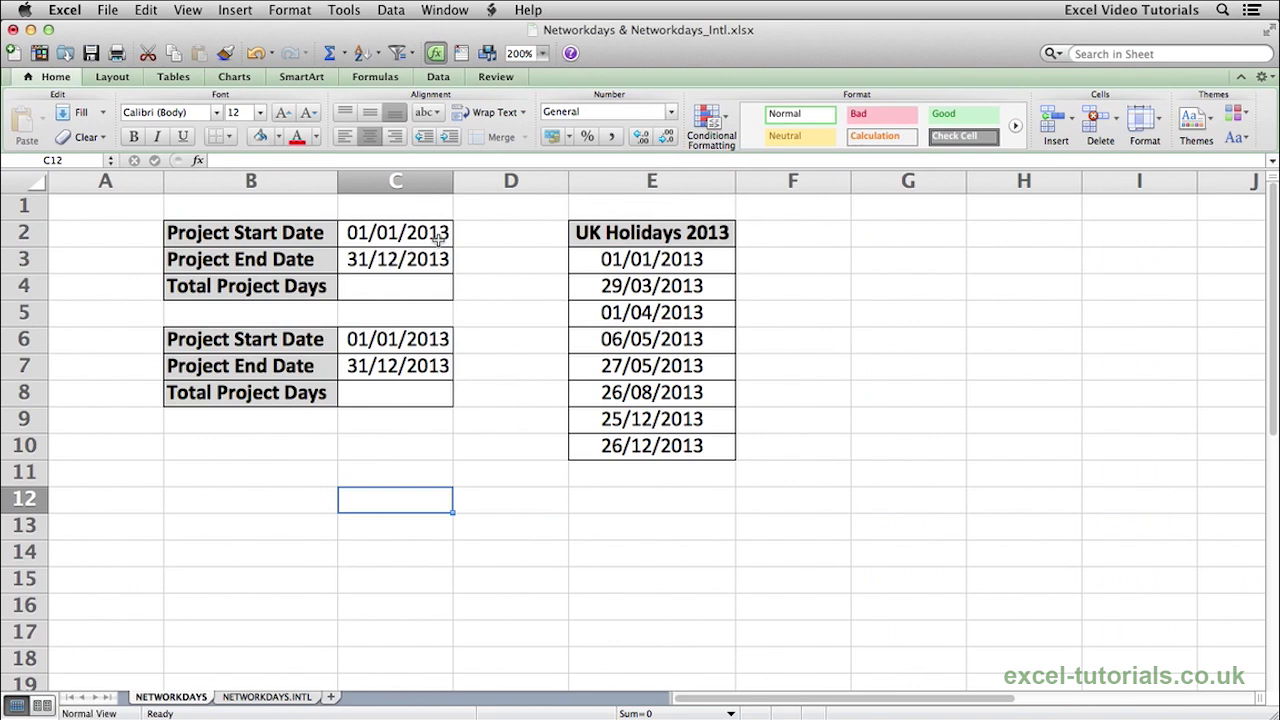
- Enter =NETWORKDAYS(C2,C3) in C4 to count 261 working days in 2013
left_click(381, 286)
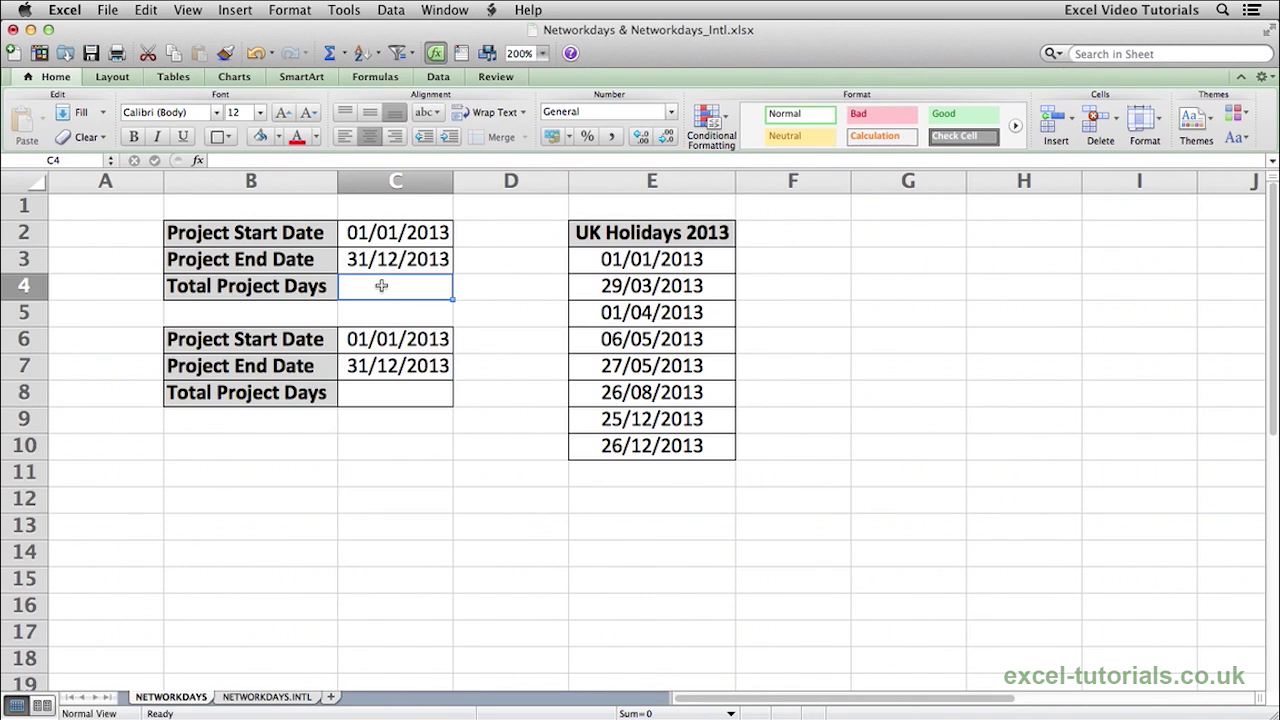
type("=networ")
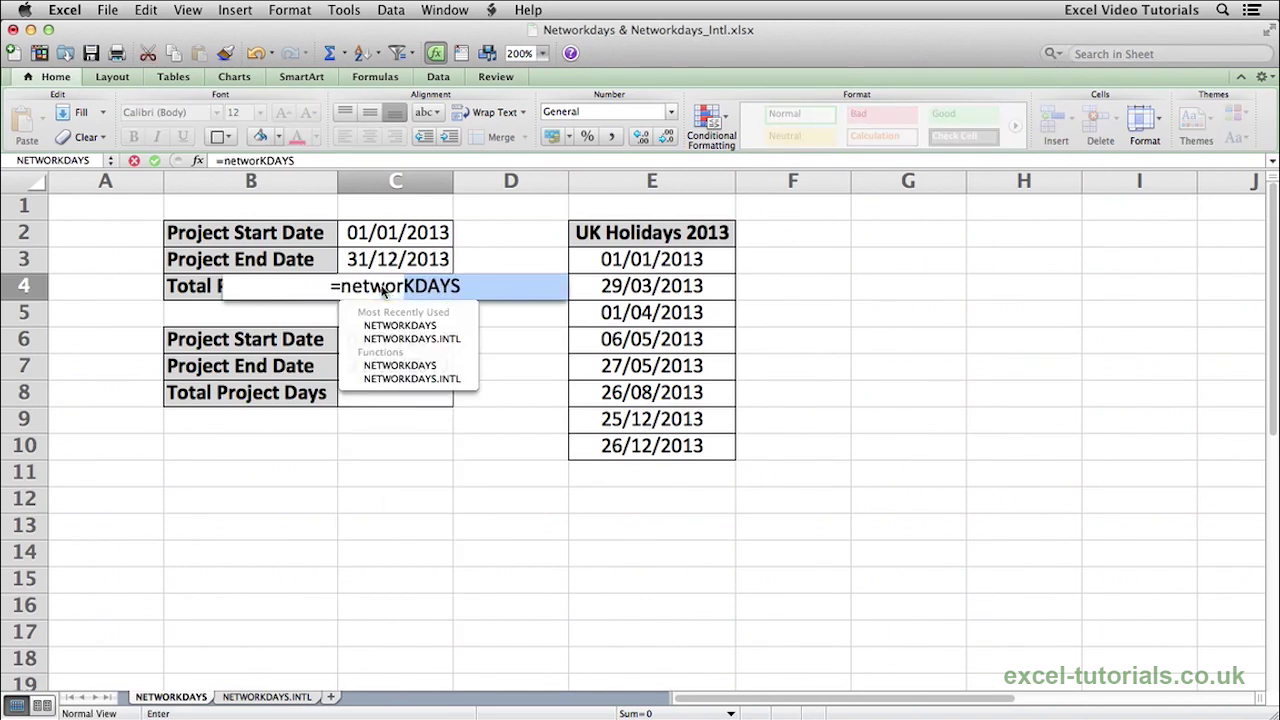
type("kday")
key("BackSpace")
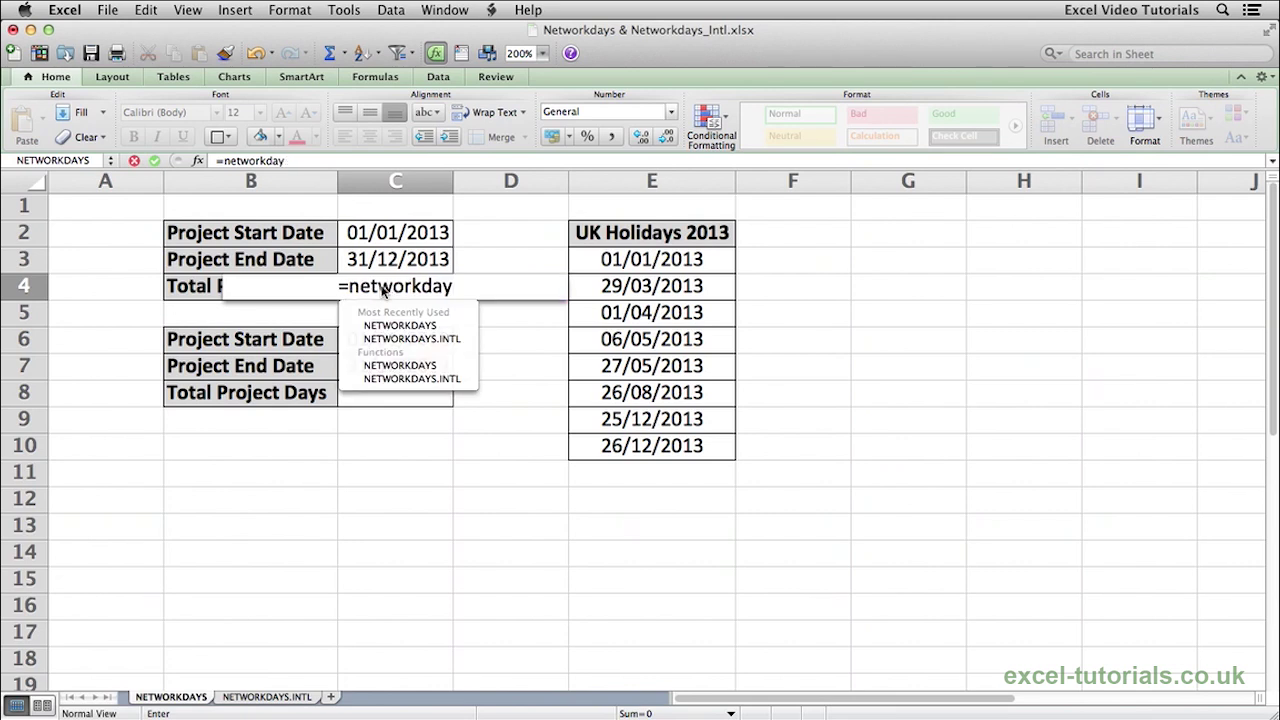
type("s(")
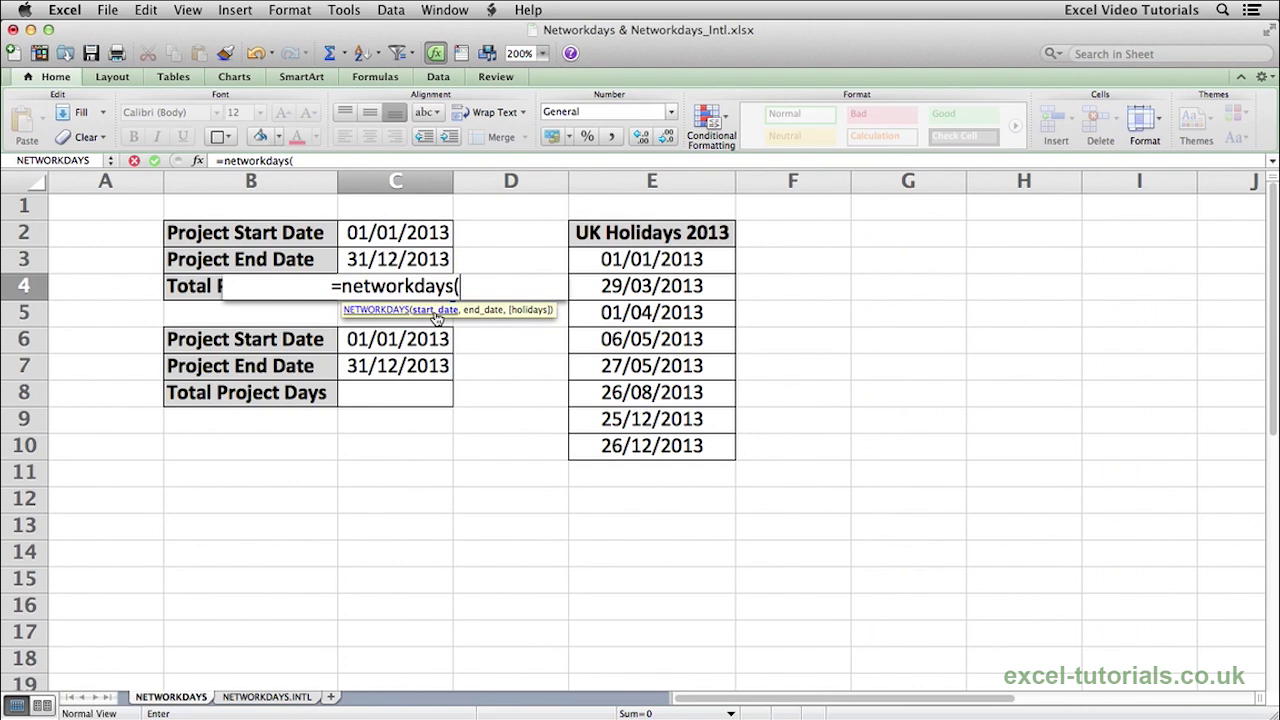
mouse_move(410, 233)
left_mouse_down()
mouse_move(413, 245)
mouse_move(407, 232)
left_mouse_up()
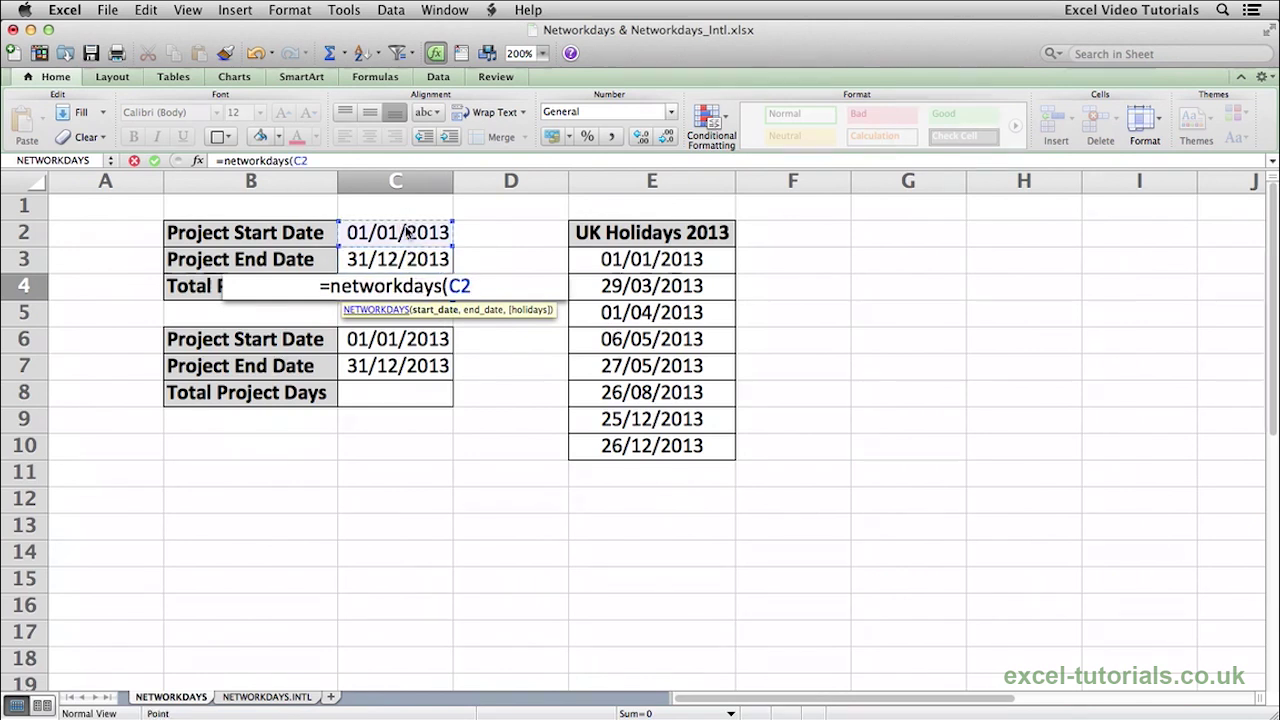
type(",")
left_click(398, 259)
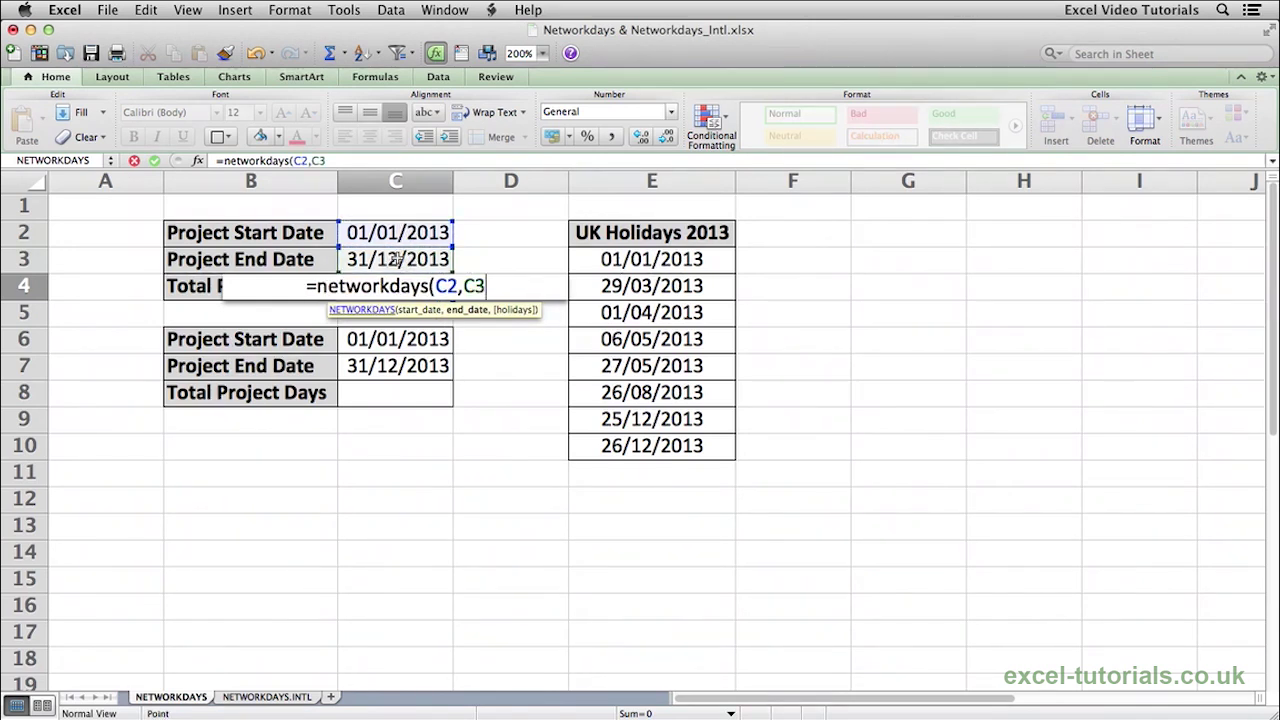
type(")")
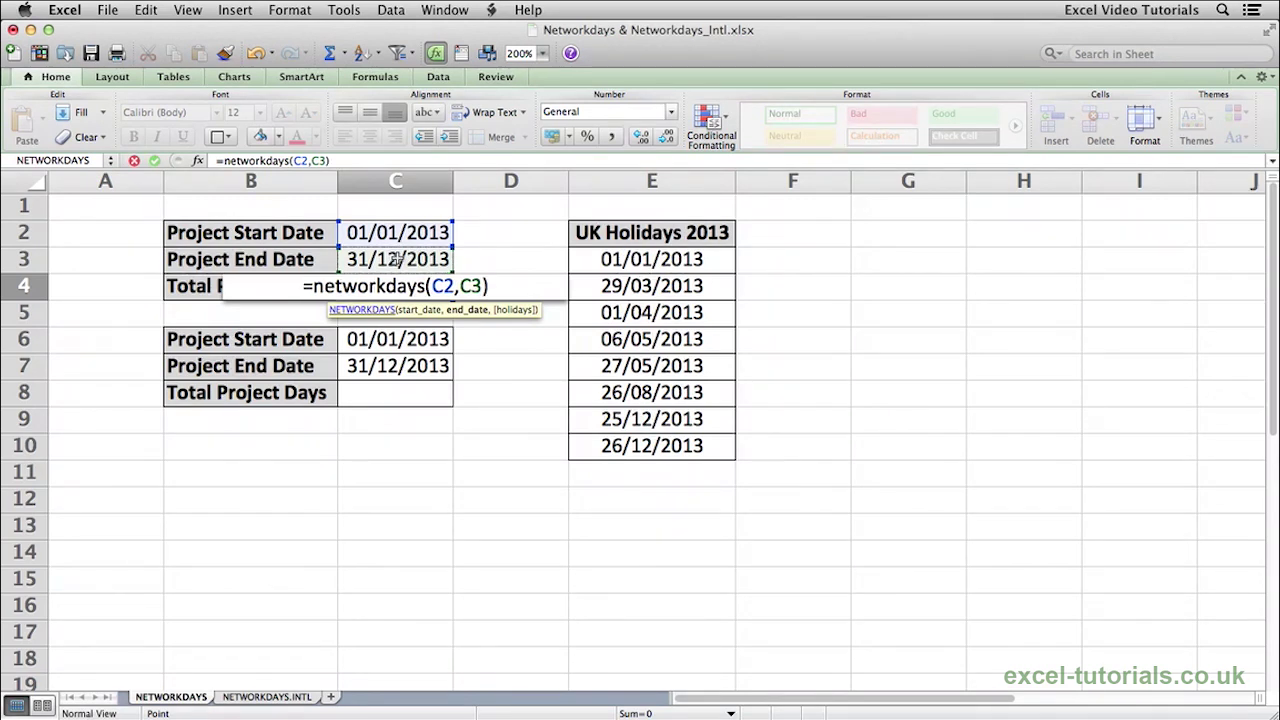
key("Return")
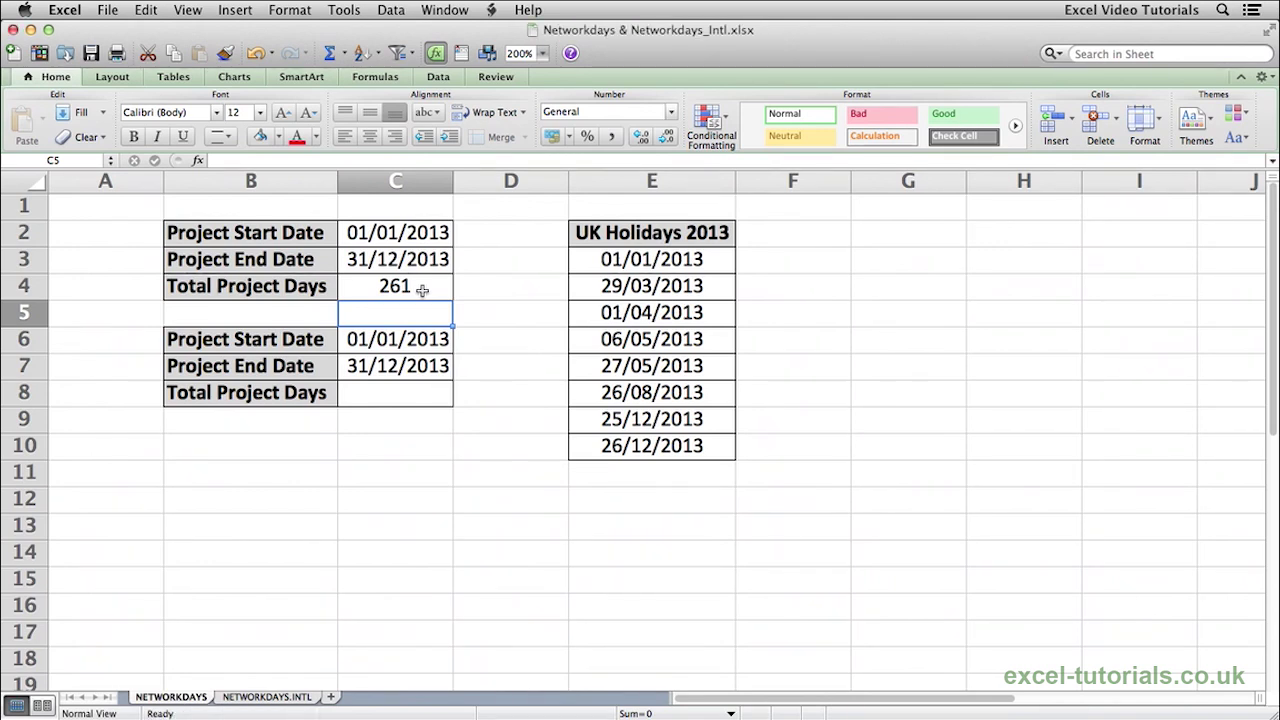
left_click(422, 289)
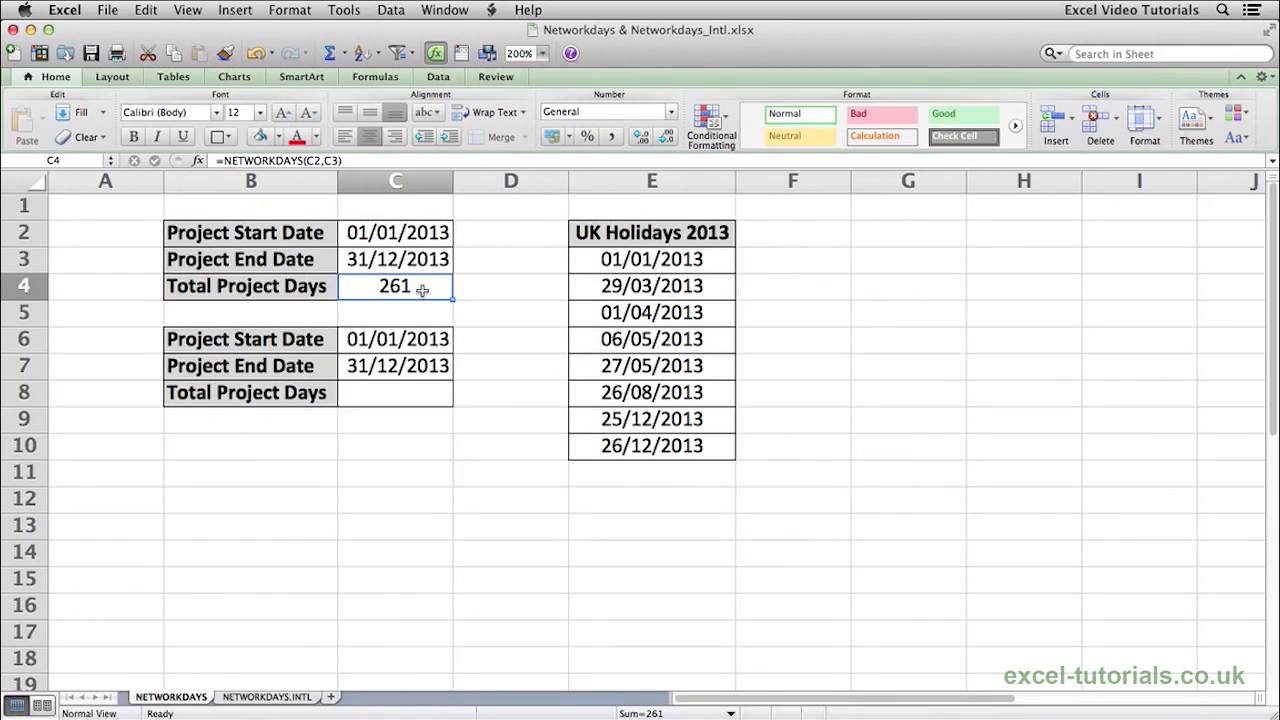
left_click(400, 385)
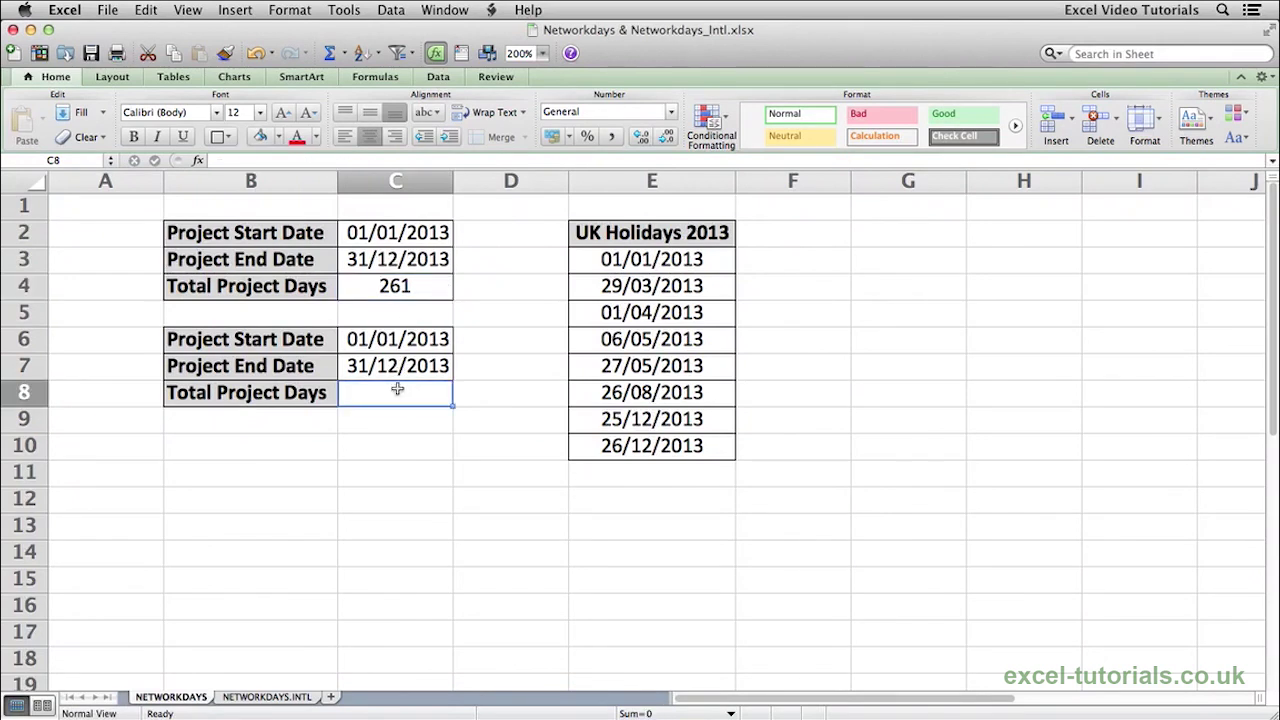
left_click(403, 287)
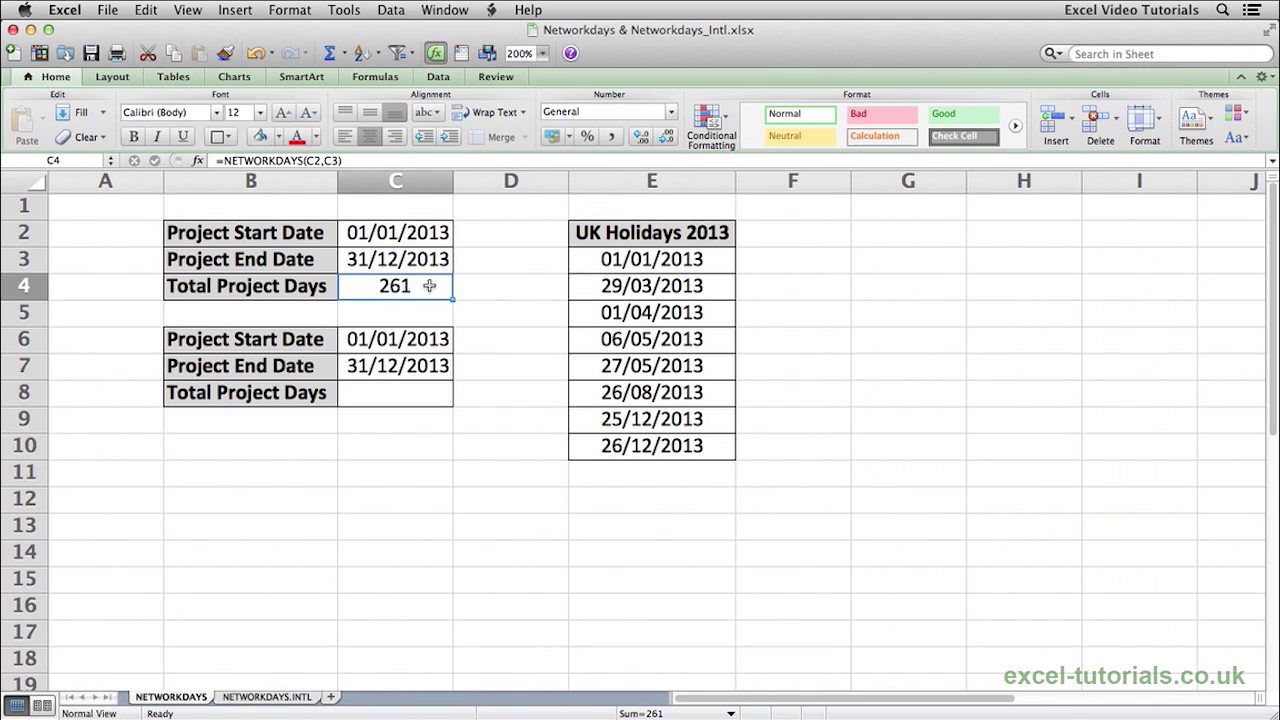
left_click(396, 395)
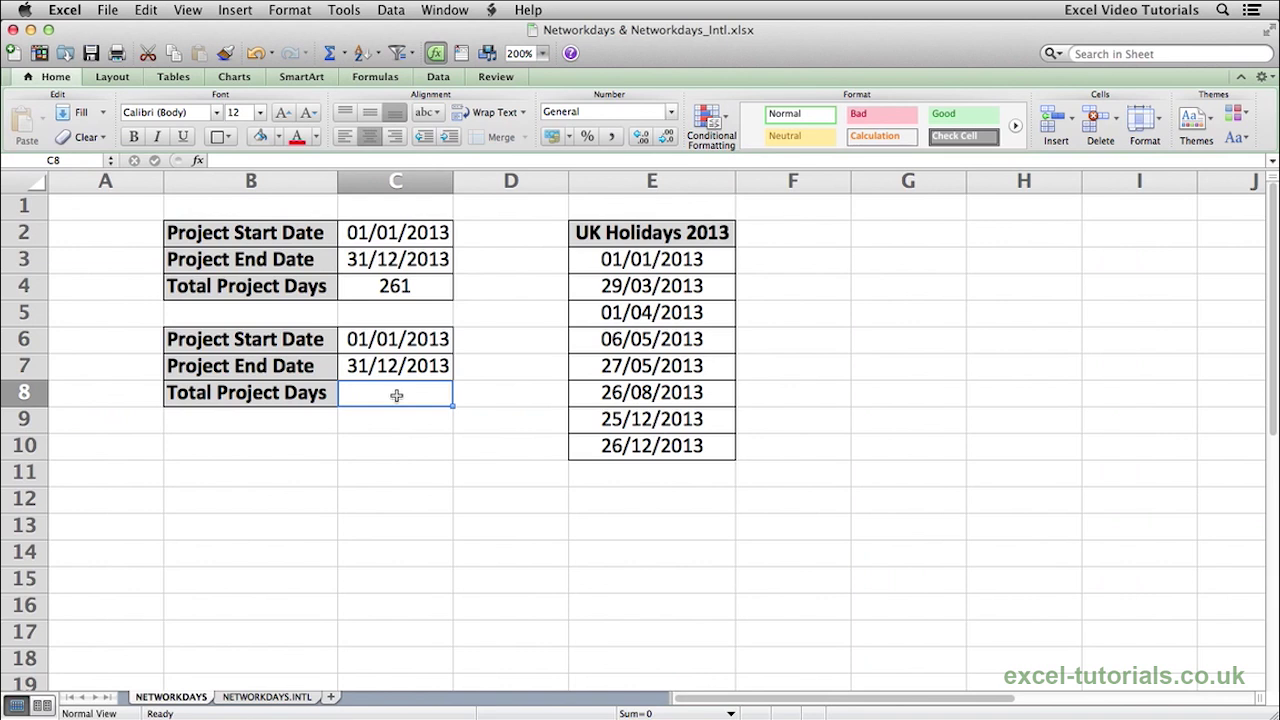
- Enter =NETWORKDAYS(C6,C7,E3:E10) in C8 so the UK holidays are excluded, giving 253
type("=networkdays(")
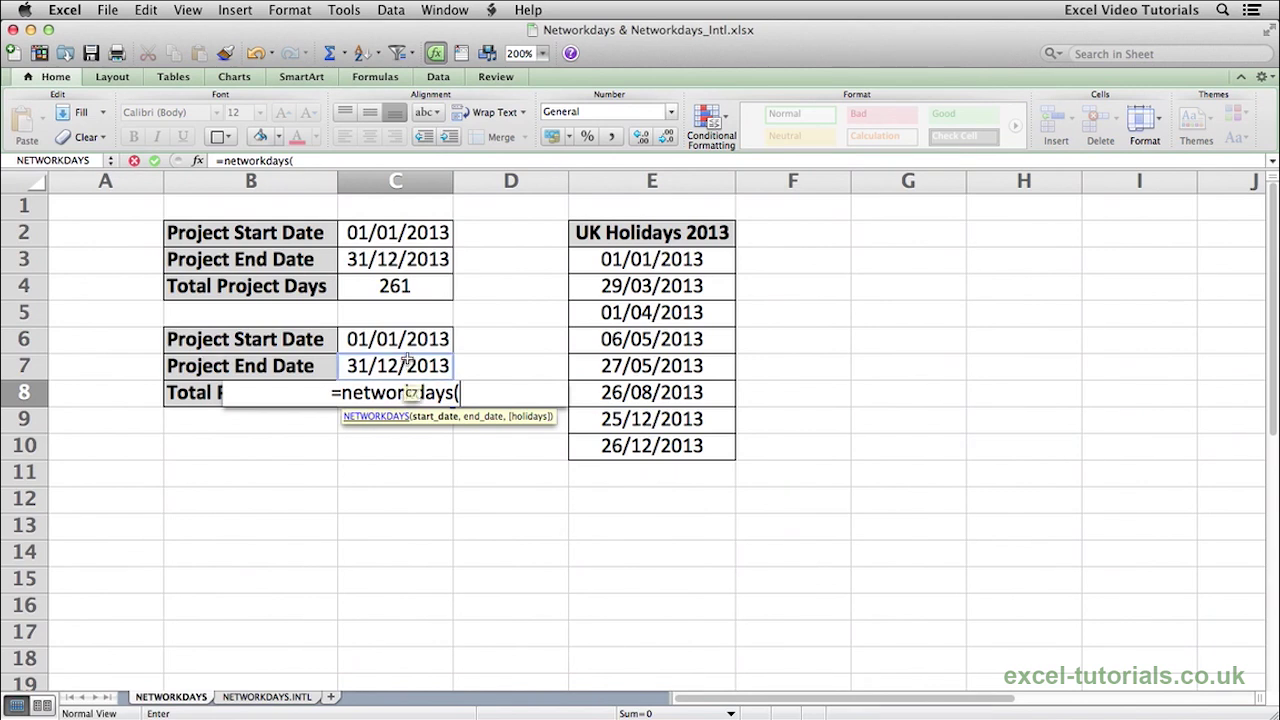
left_click(398, 343)
type(",")
left_click(380, 366)
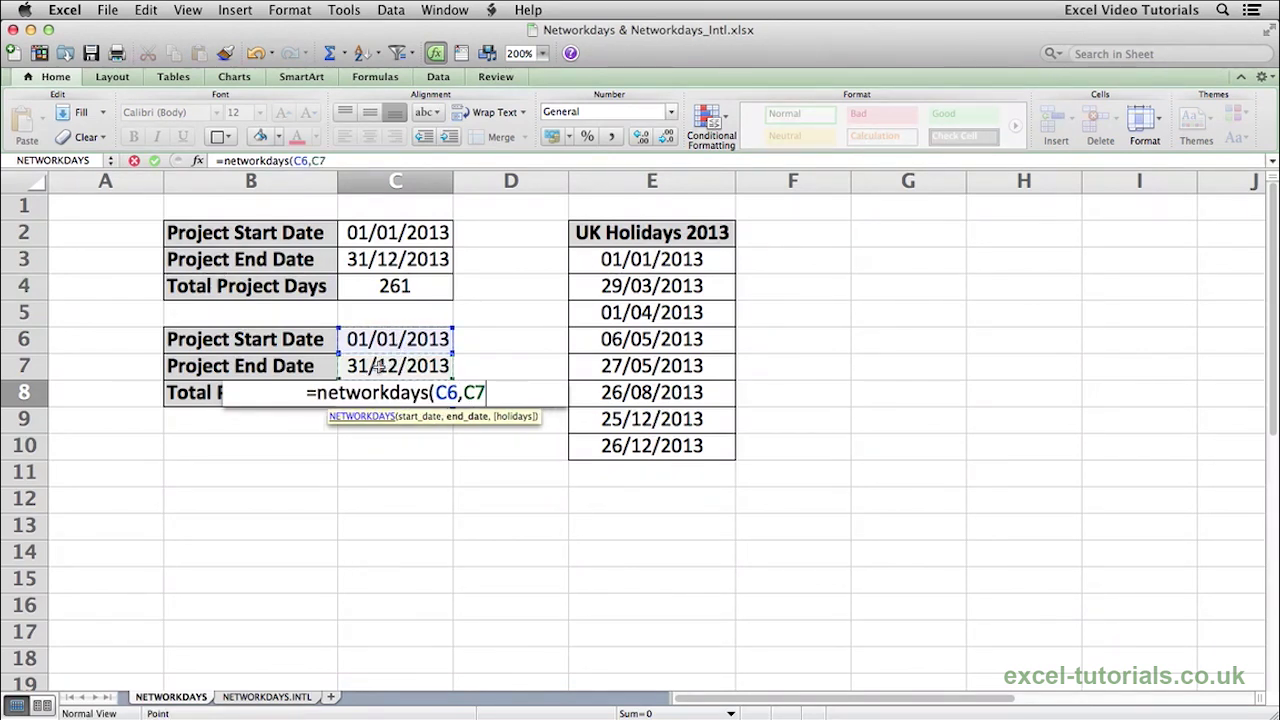
type(",")
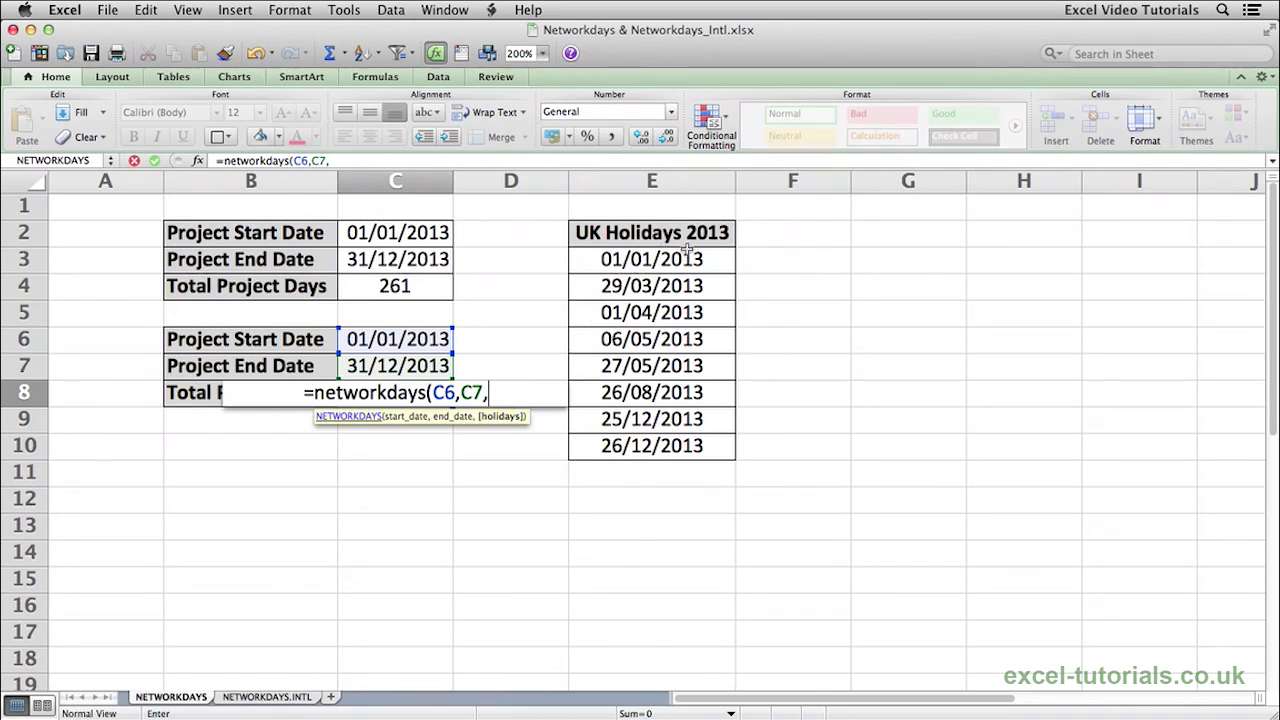
left_click_drag(657, 259, 655, 447)
type(")")
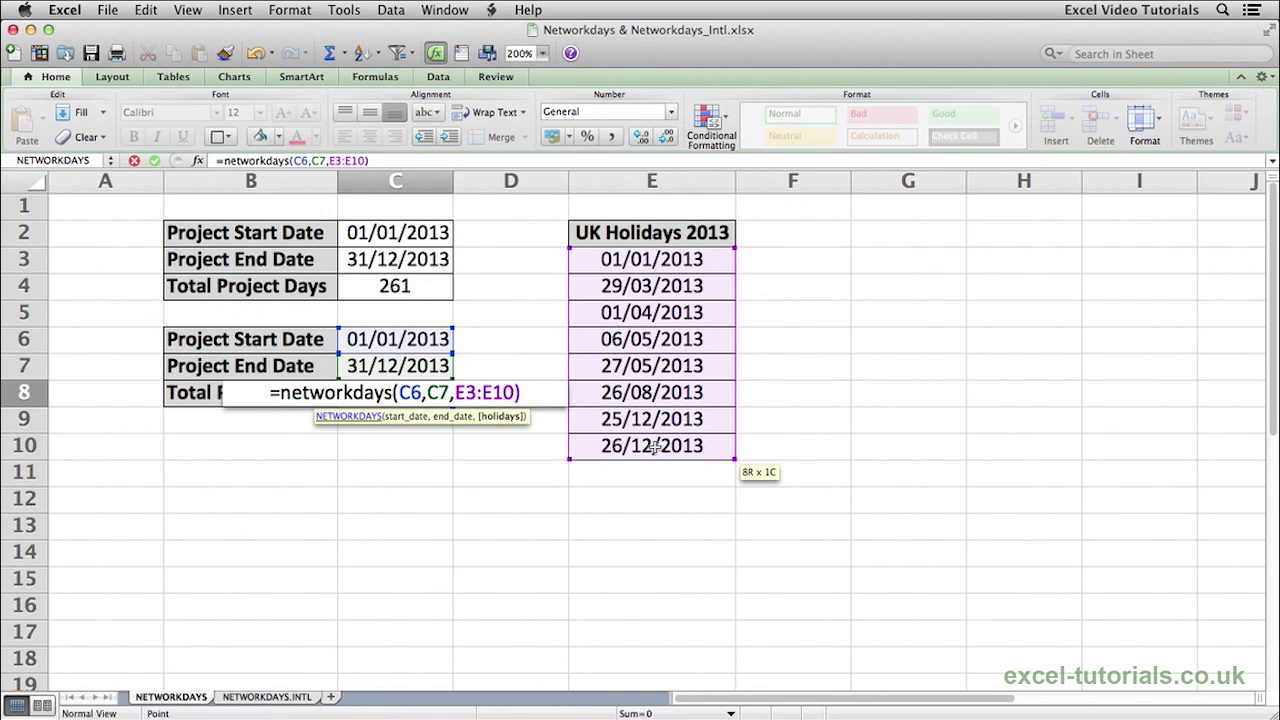
key("Return")
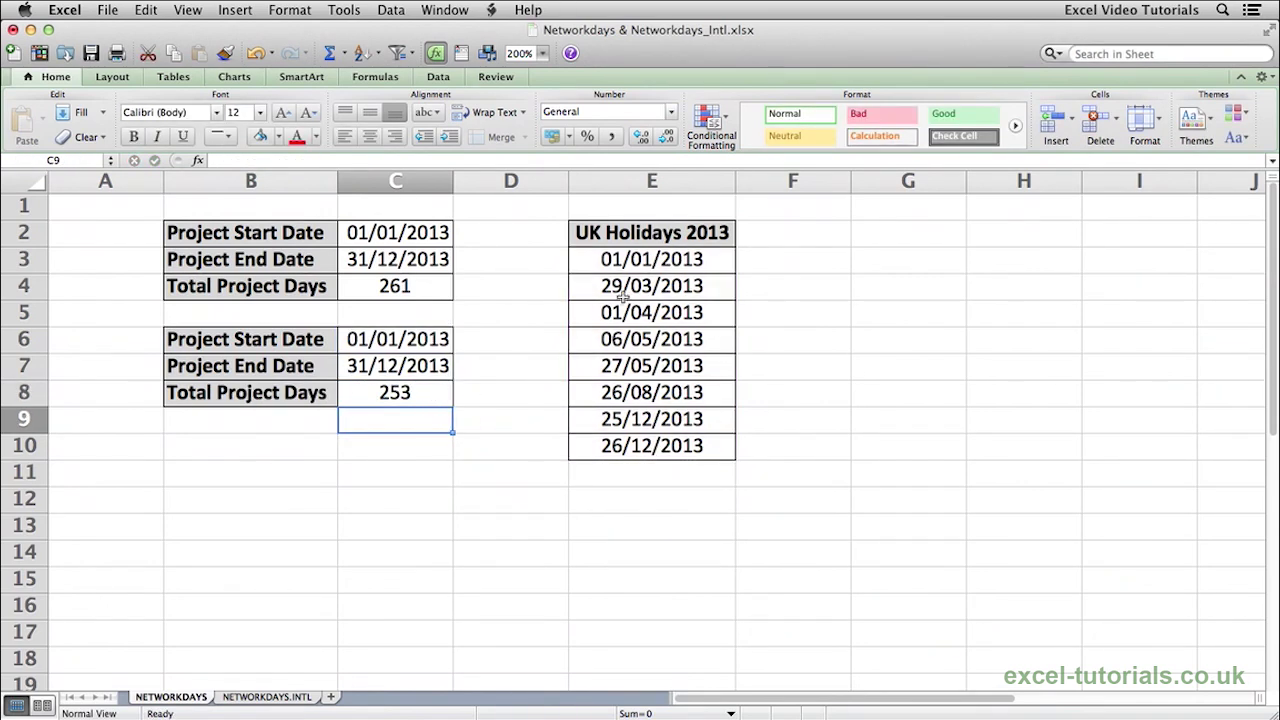
- Check the 253 formula in C8, then move to the NETWORKDAYS.INTL sheet
left_click(408, 391)
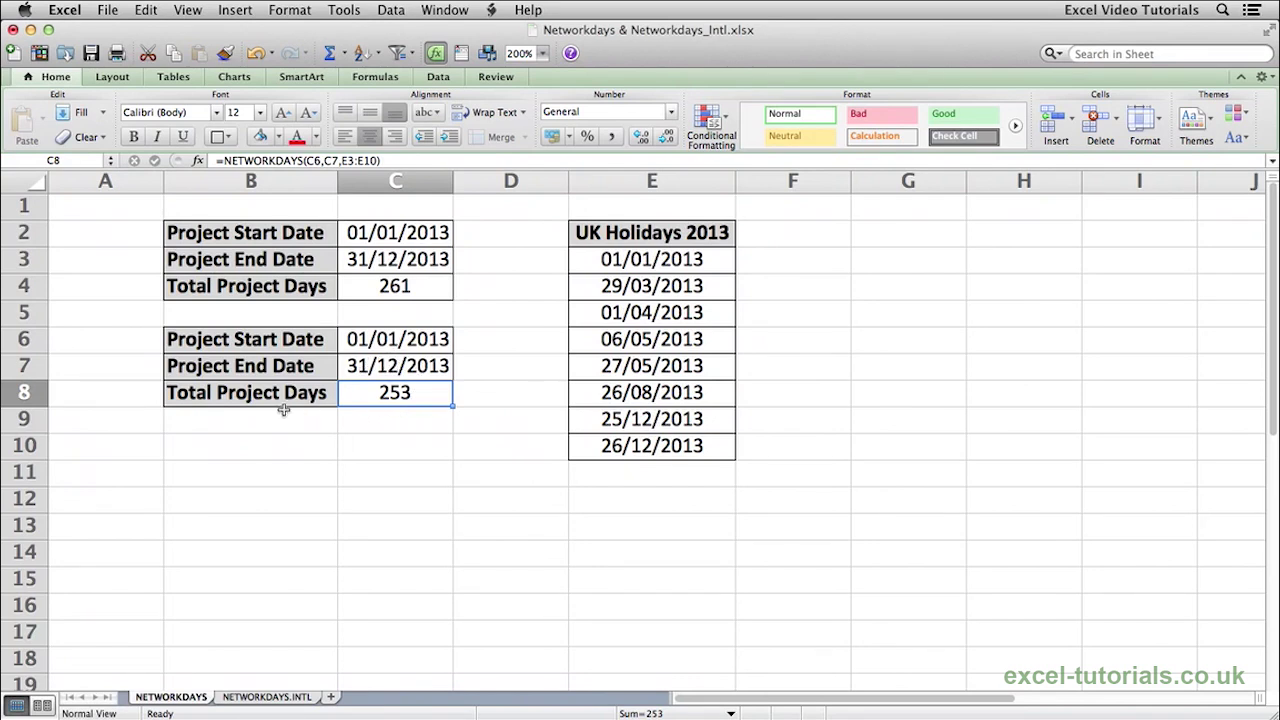
left_click(388, 444)
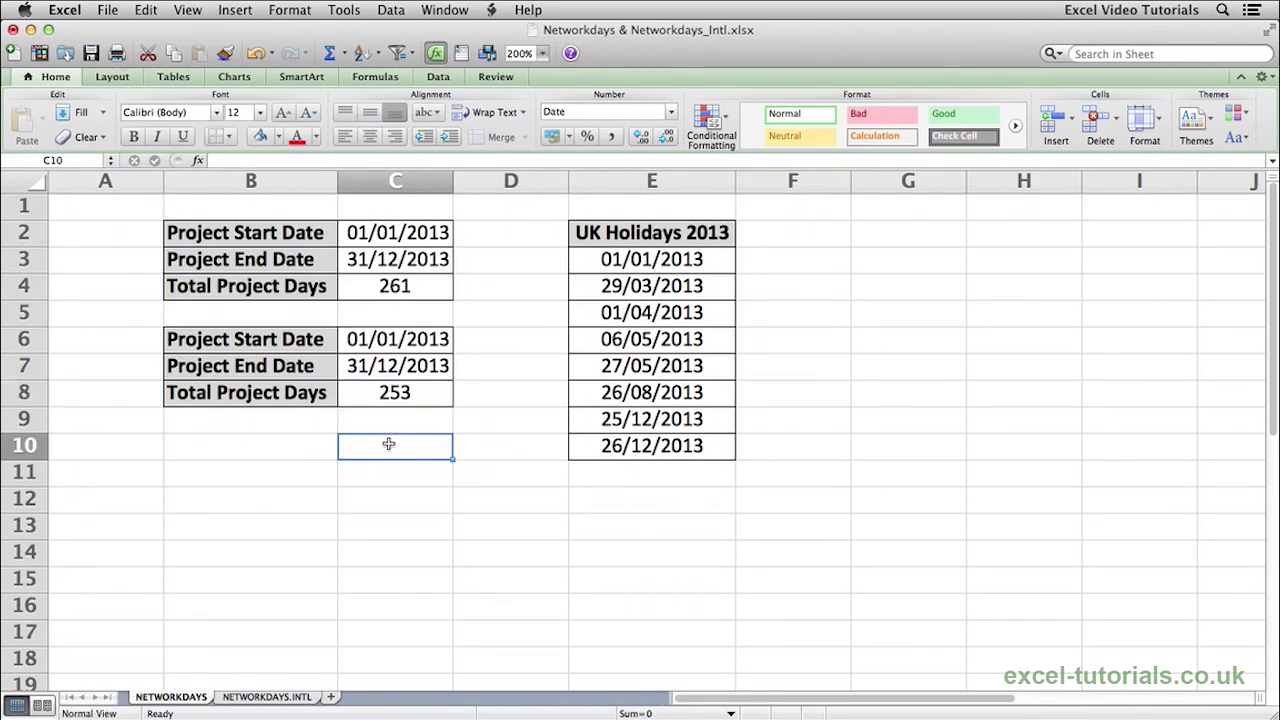
left_click(268, 697)
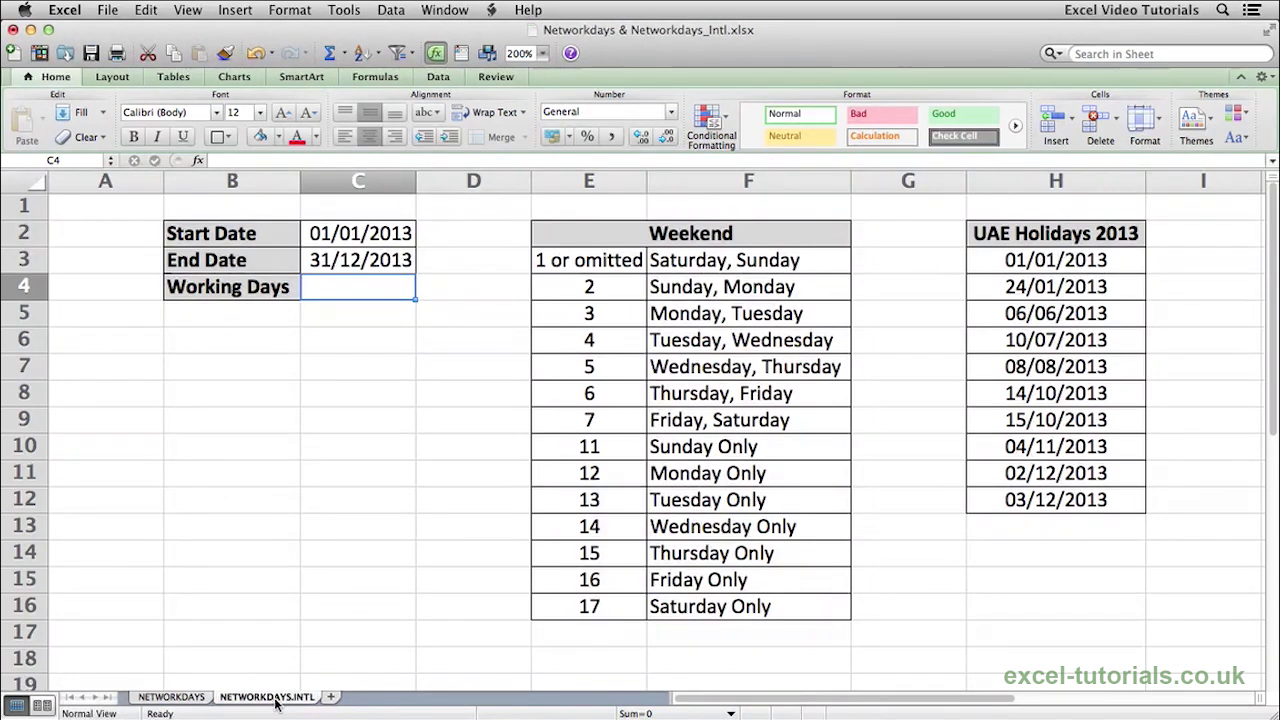
- Start =networkdays.intl(C2,C3, in Working Days cell C4, using C2 and C3 as start and end dates
type("=")
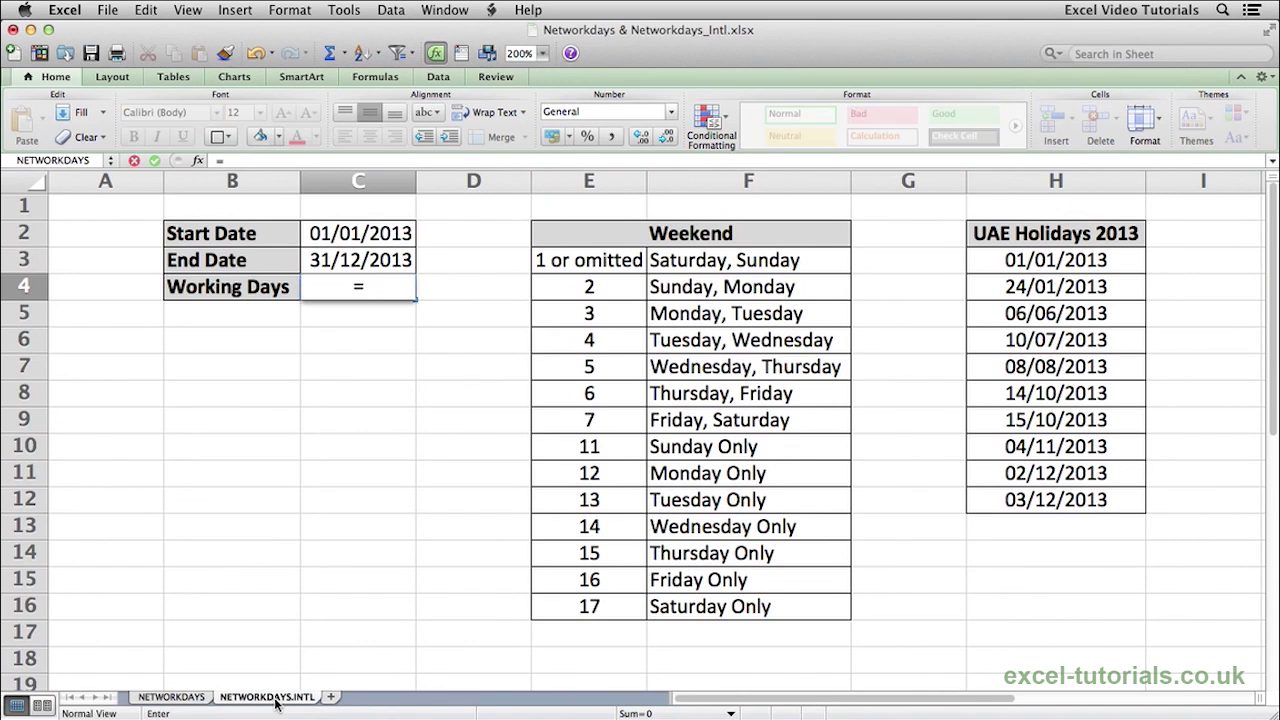
type("networkdays")
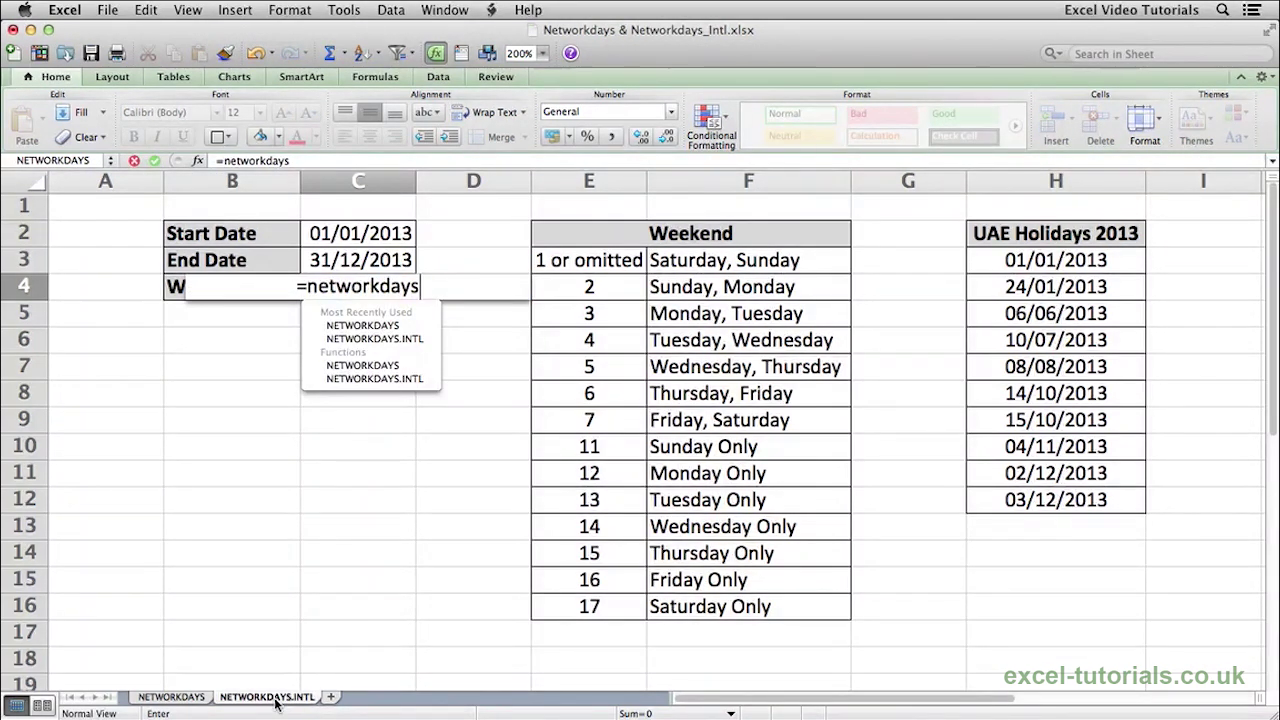
type(".intl(")
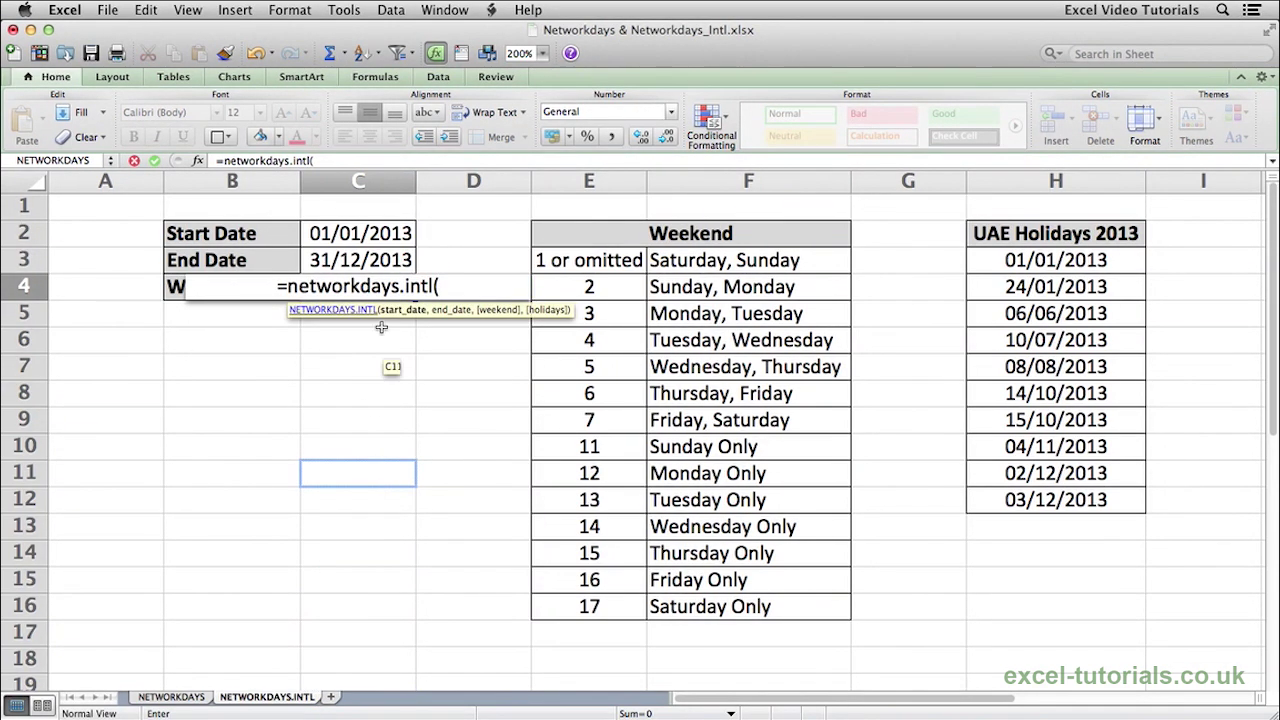
left_click_drag(375, 258, 371, 234)
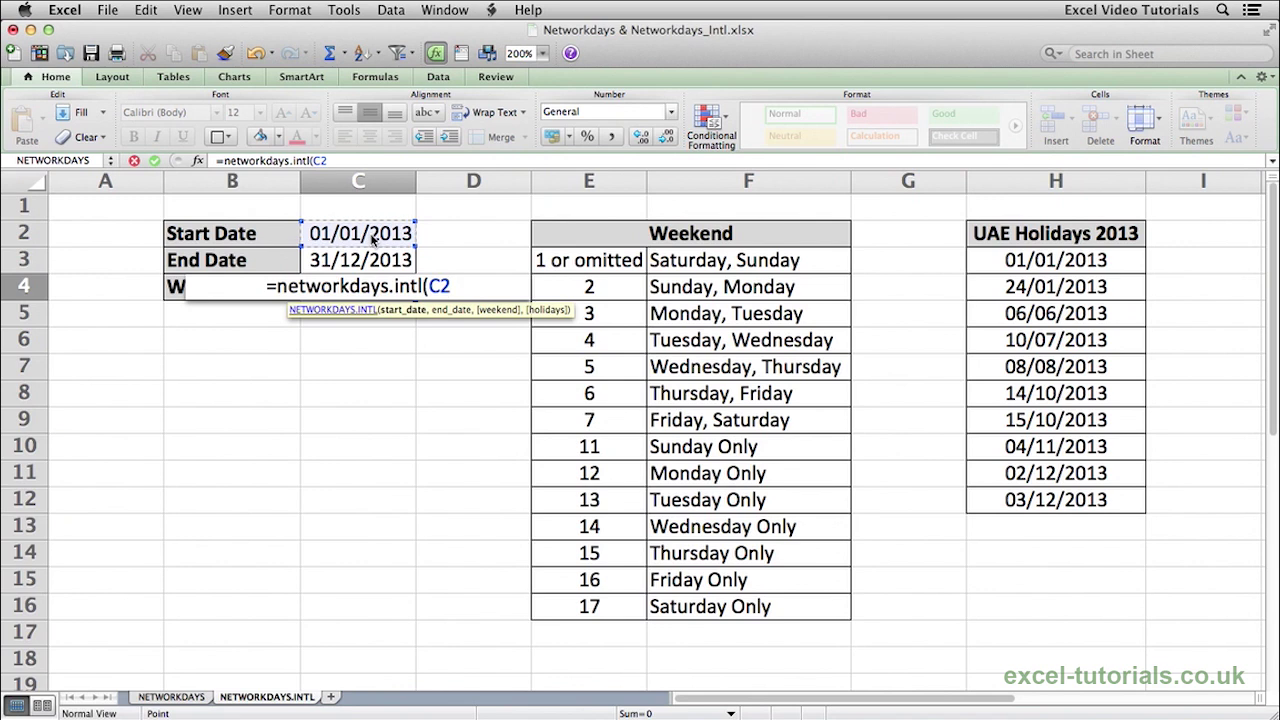
type(",")
left_click(368, 260)
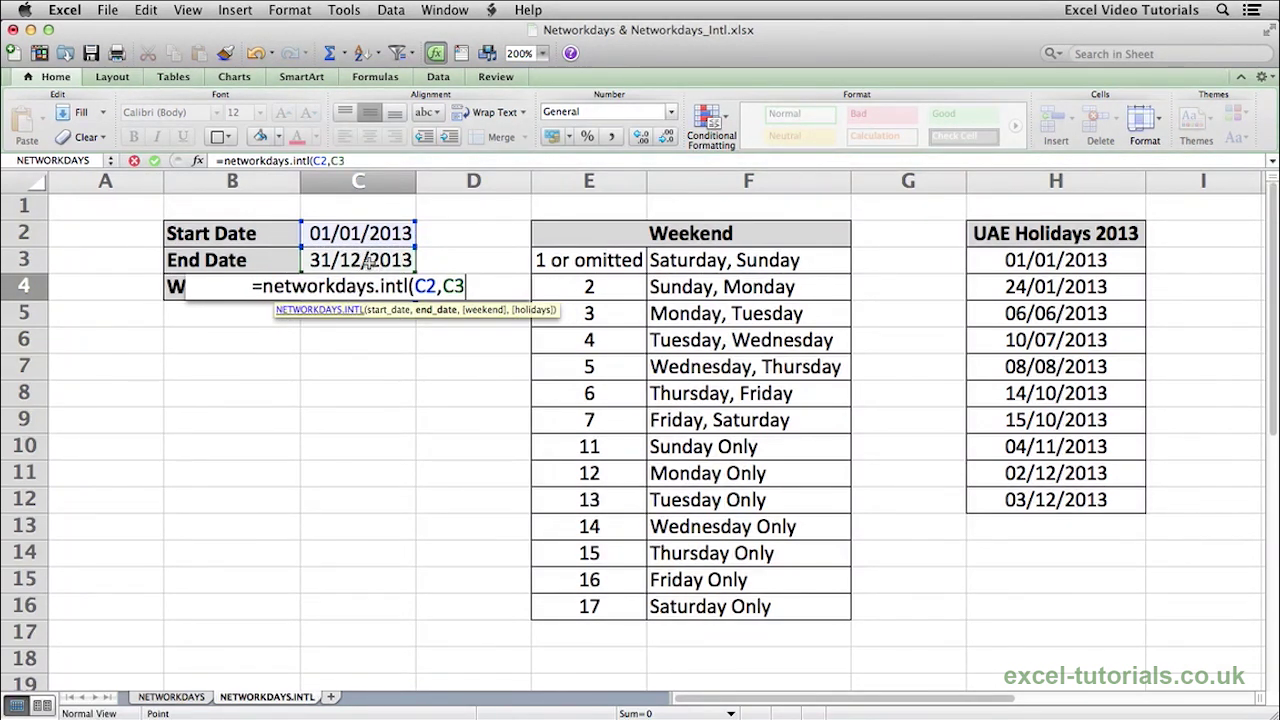
type(",")
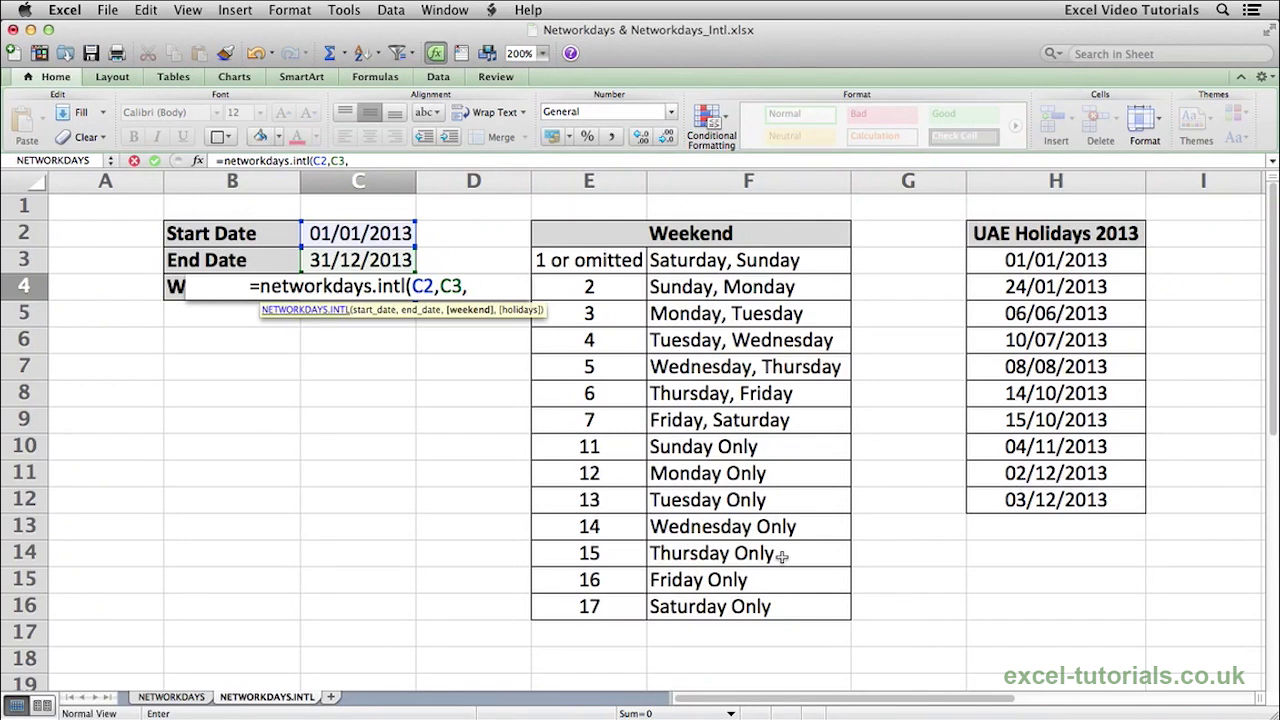
- Finish with weekend code 7 and UAE holidays H3:H12, giving 251 working days
type("7")
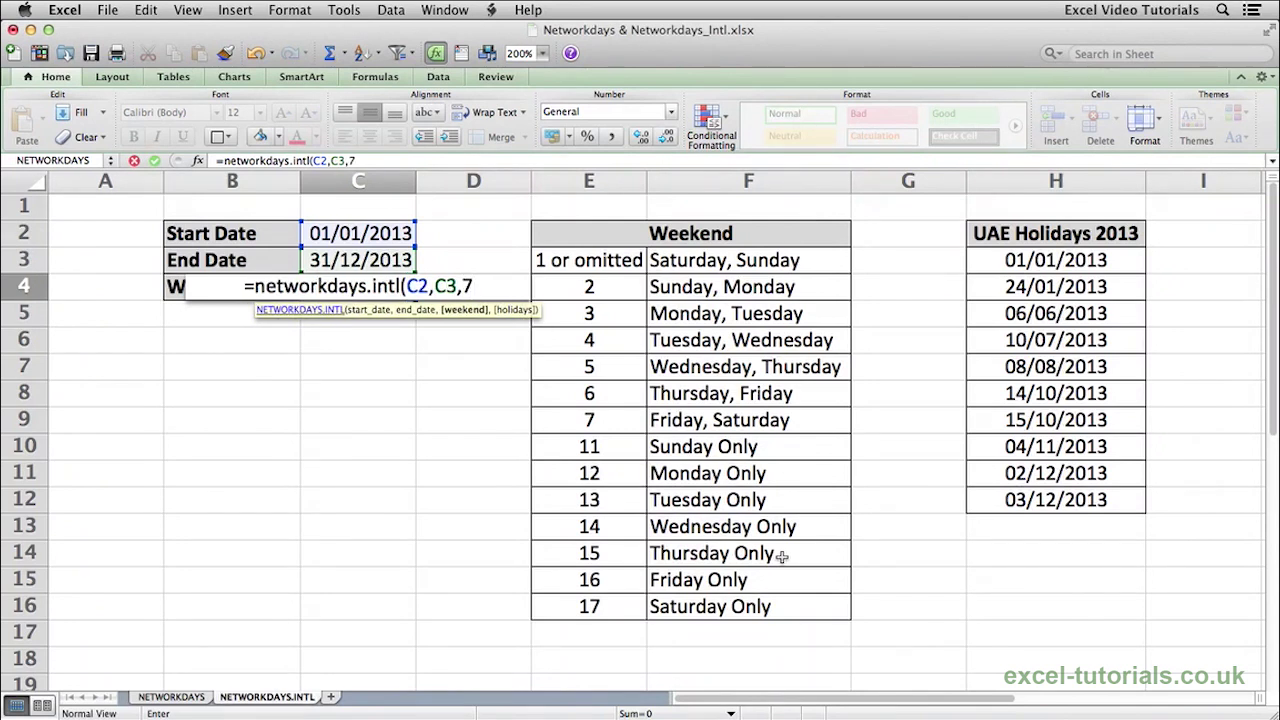
type(",")
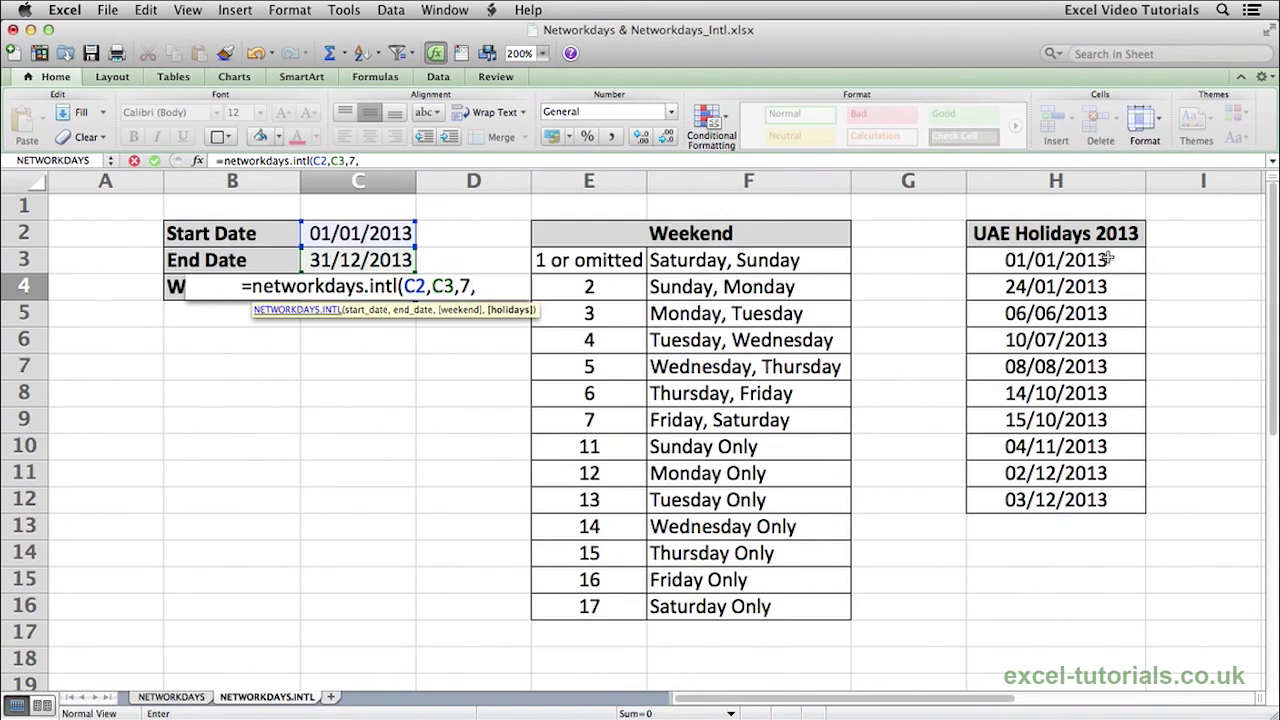
left_click_drag(1083, 259, 1084, 483)
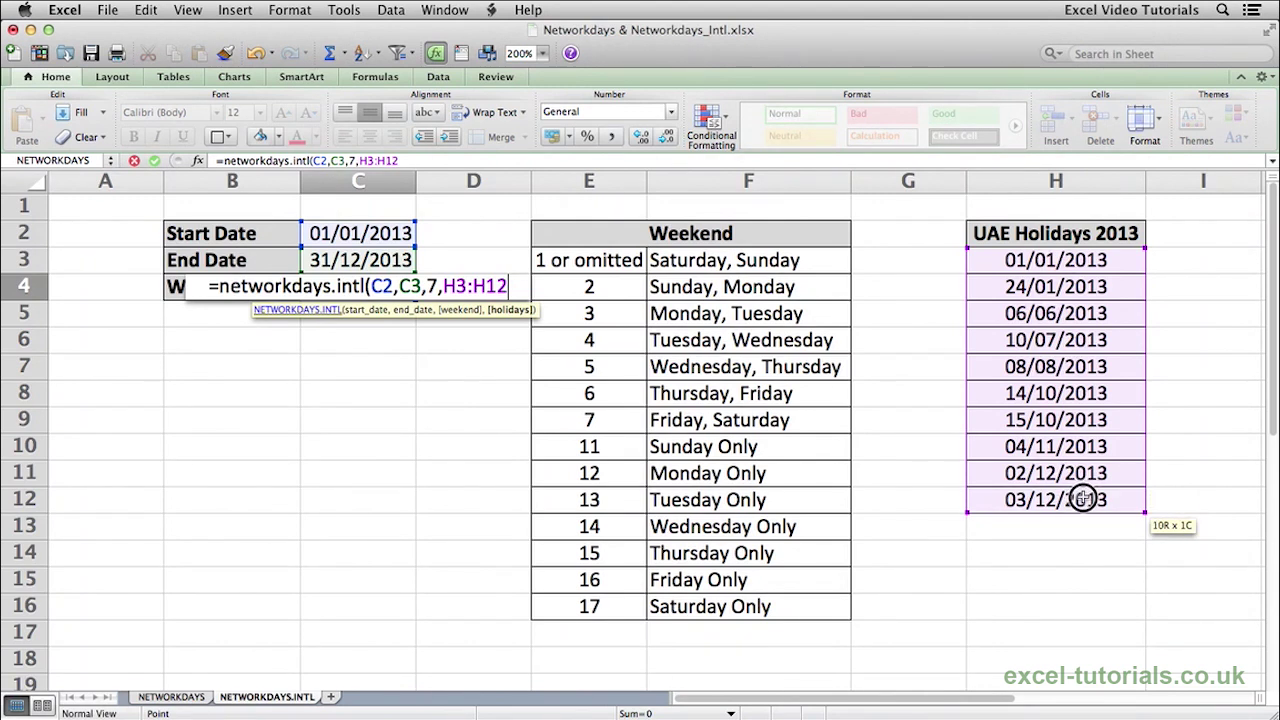
left_click_drag(1083, 502, 1083, 501)
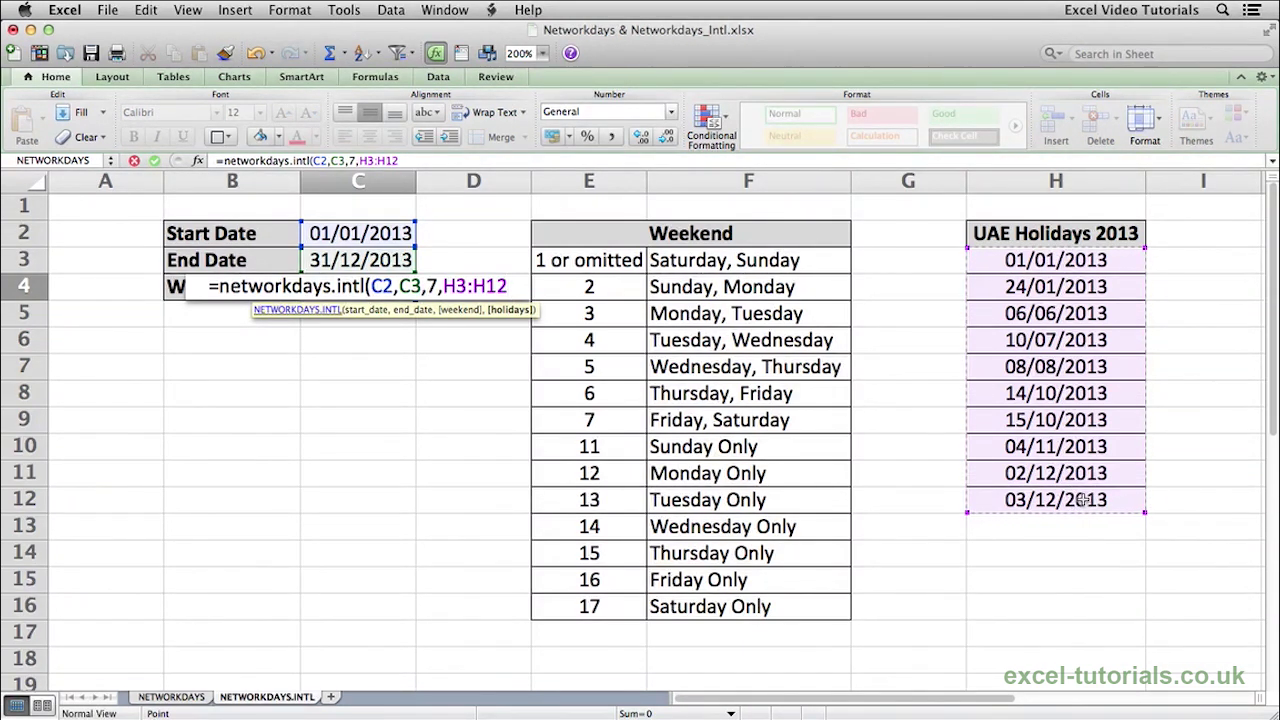
type(")")
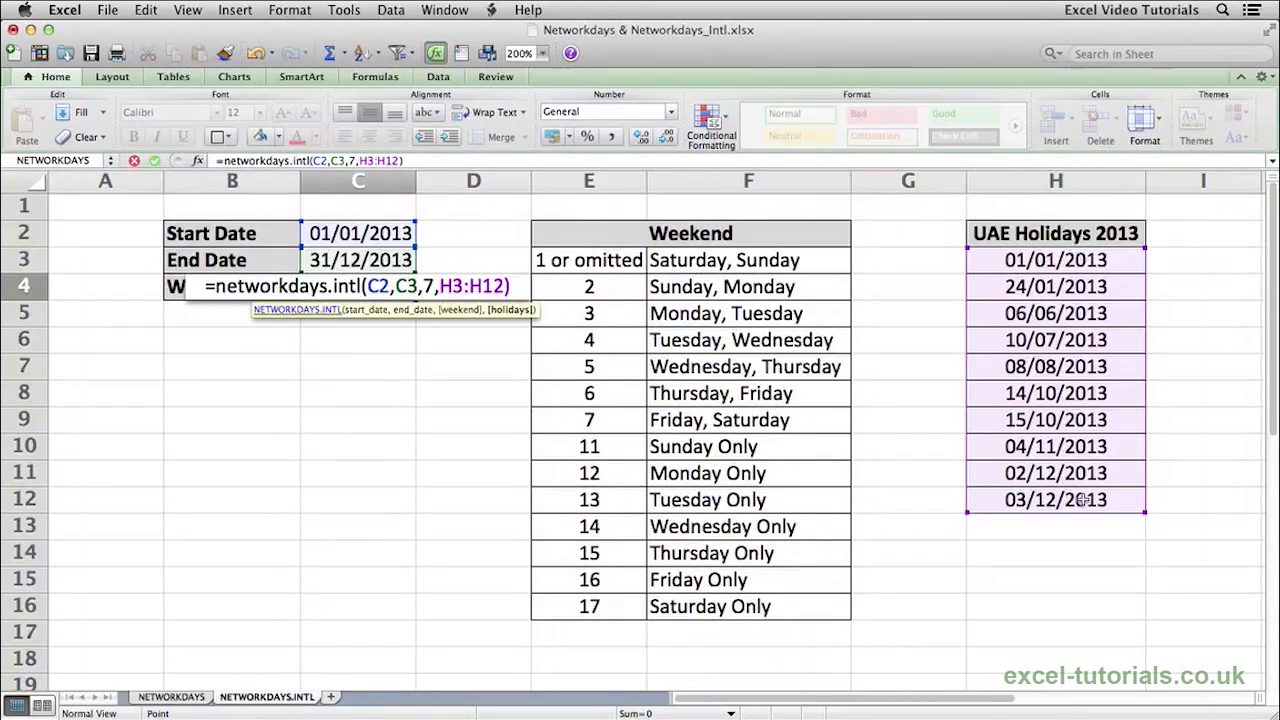
key("Return")
key("Up")
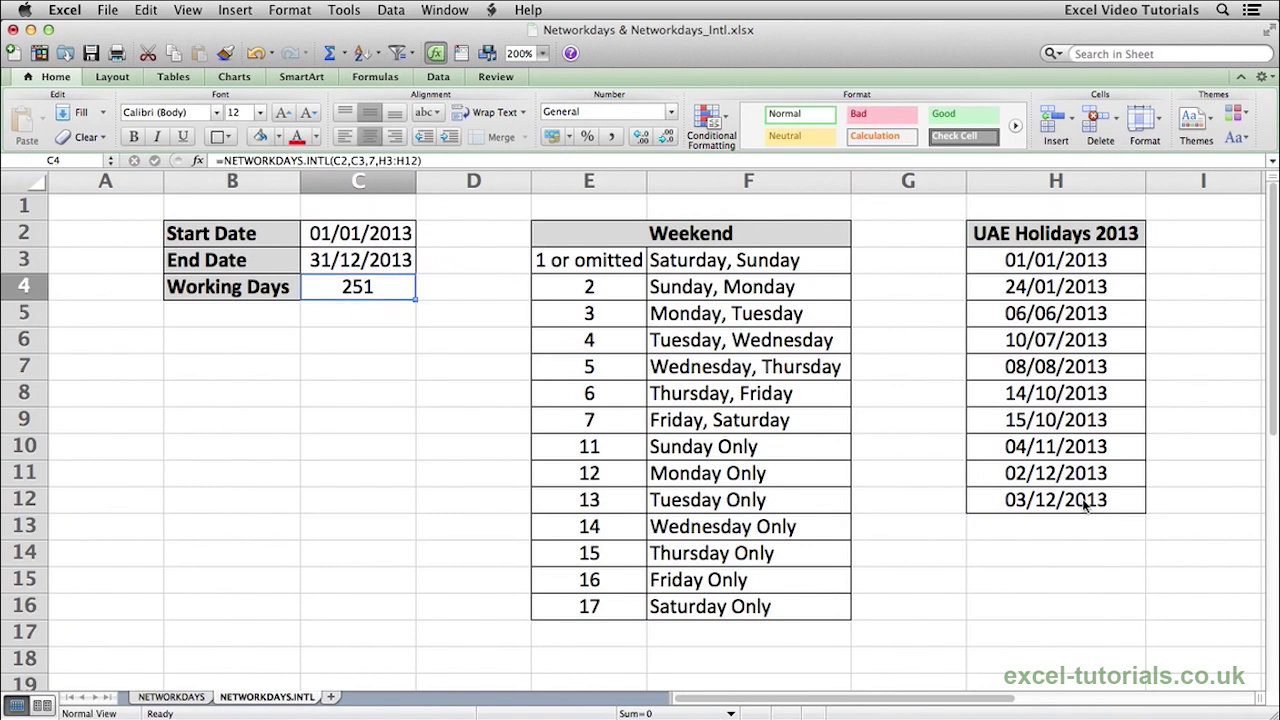